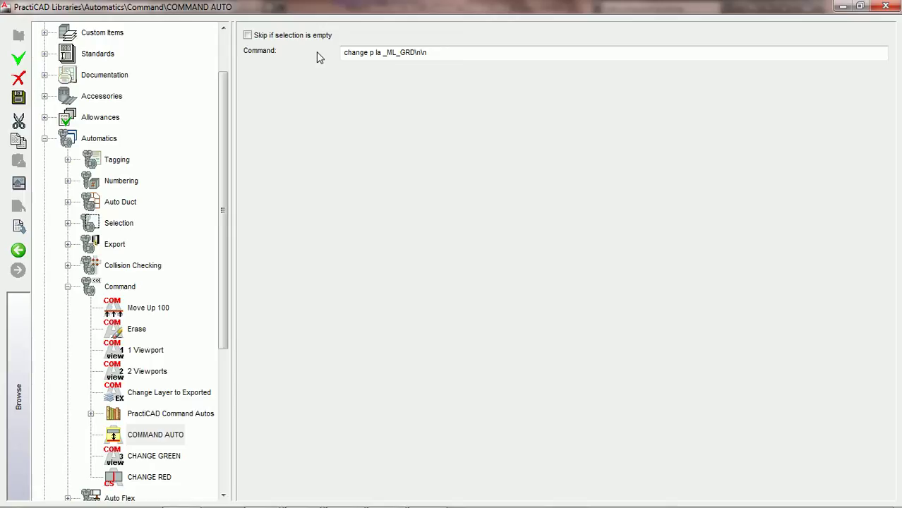
# Enable skipping when the selection is empty for the COMMAND AUTO automatic and save the change.
pyautogui.click(248, 36)
pyautogui.hotkey('ctrl', 's')
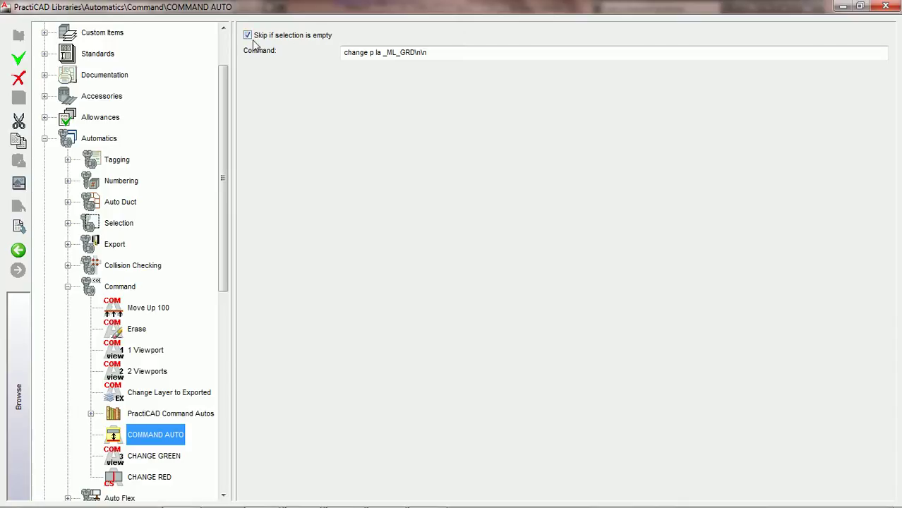
# Review the selection settings and zone condition of SELECT DUCT SUPPLY within the ZONE COLOR CHANGE ultimatic, and return to the ultimatic.
pyautogui.moveTo(223, 122); pyautogui.dragTo(229, 347)
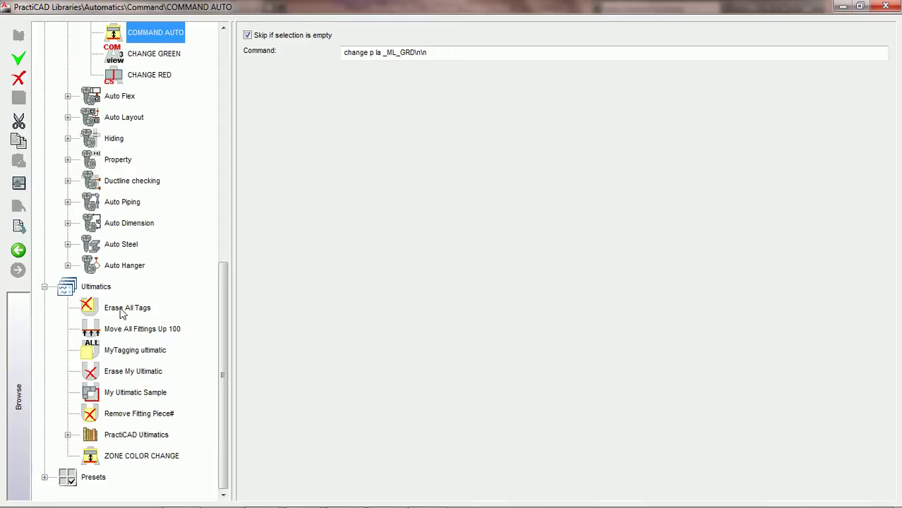
pyautogui.click(143, 457)
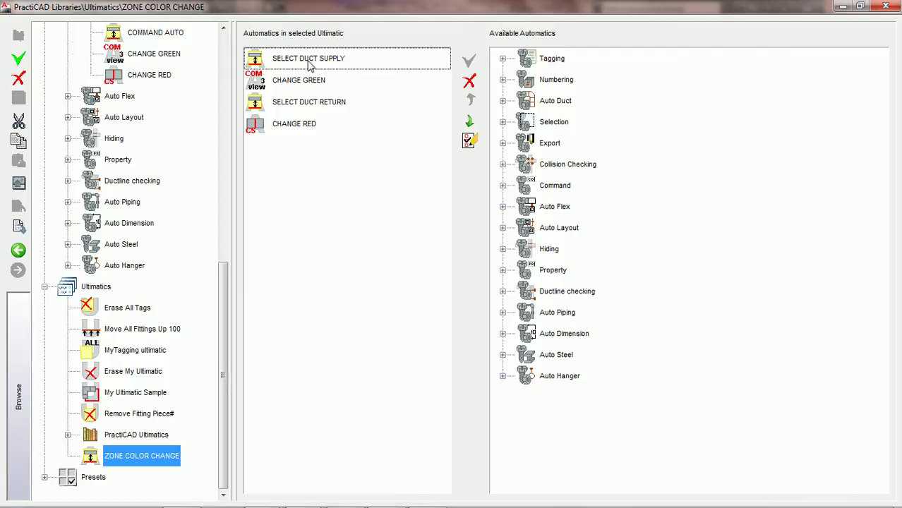
pyautogui.click(289, 64)
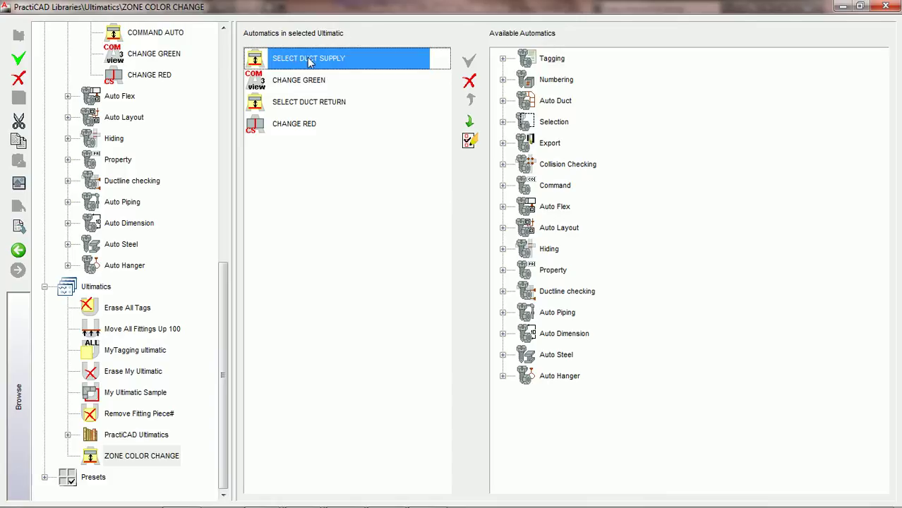
pyautogui.click(469, 140)
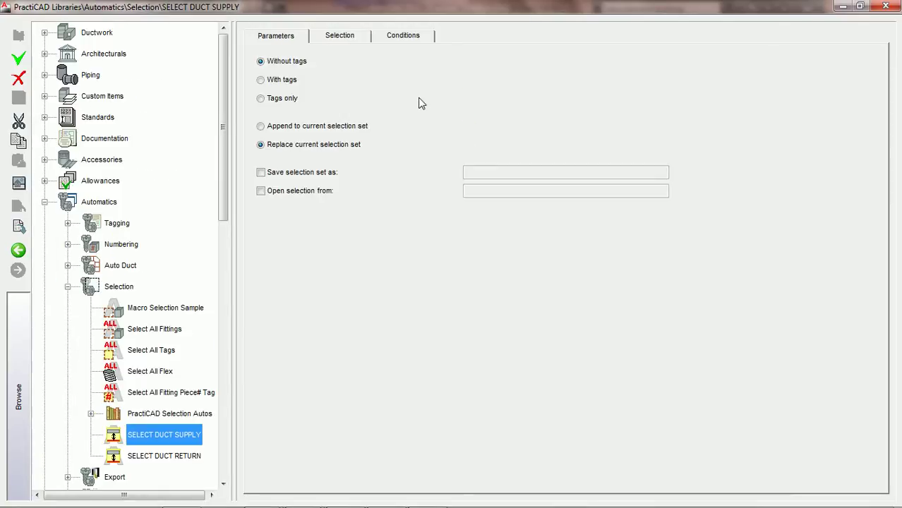
pyautogui.click(342, 35)
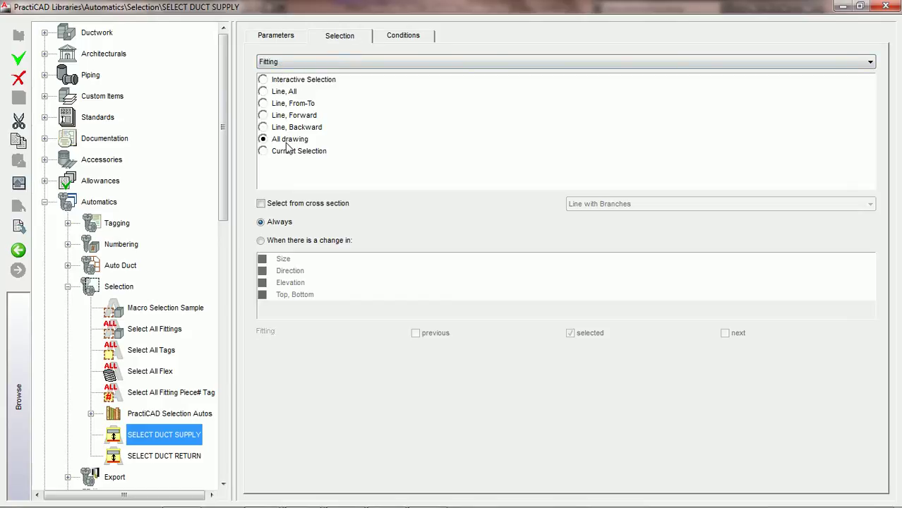
pyautogui.click(400, 36)
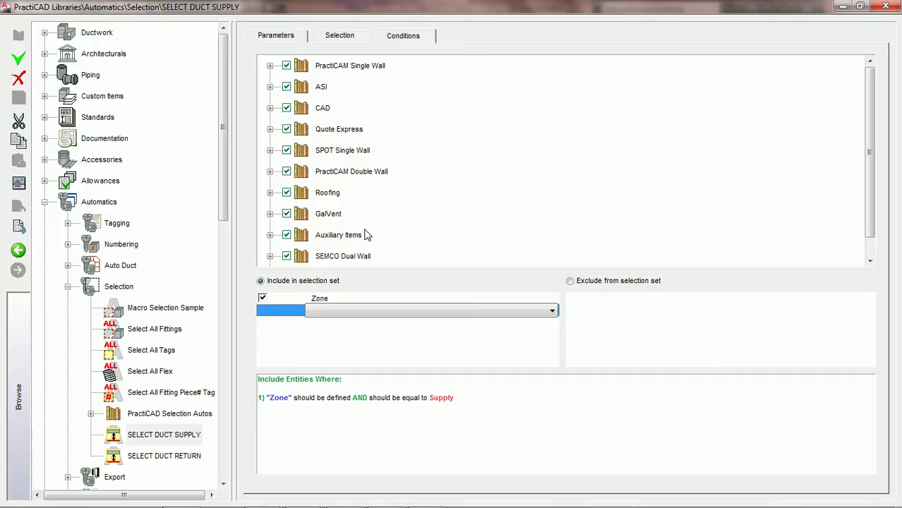
pyautogui.click(333, 300)
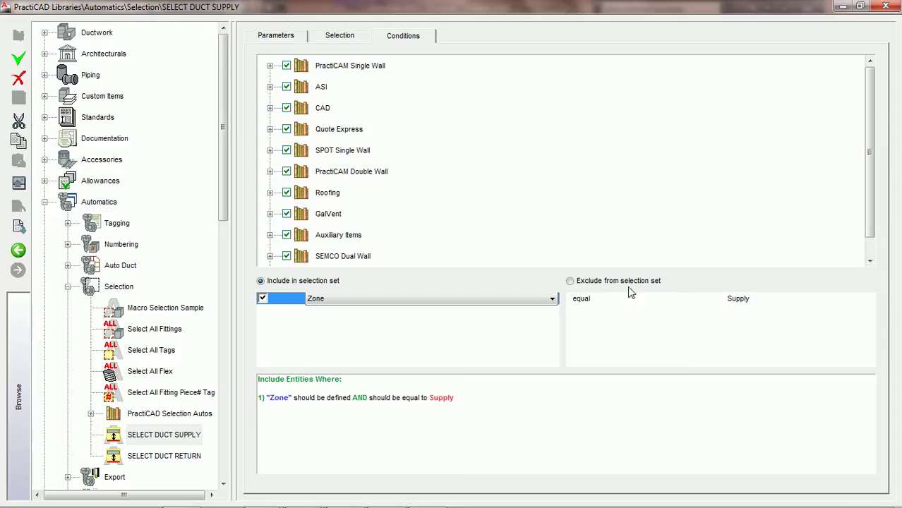
pyautogui.click(17, 252)
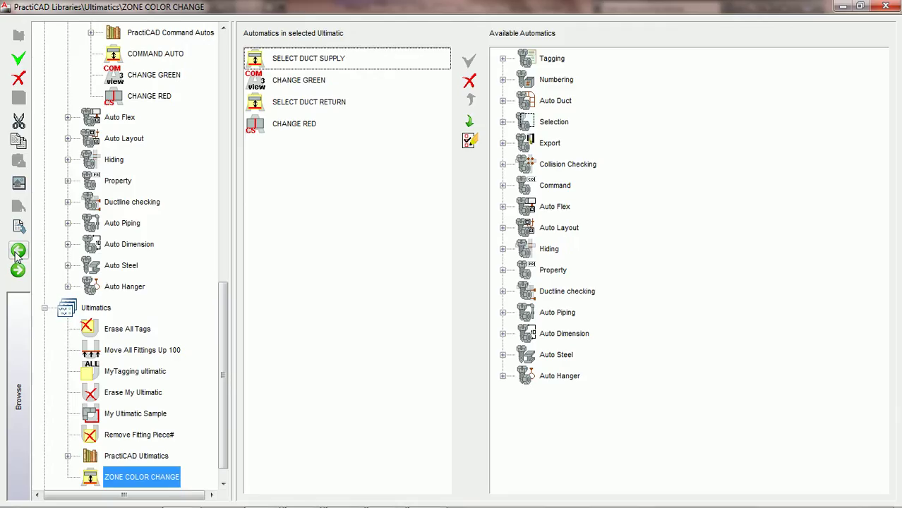
# Review the CHANGE GREEN command and the remaining automatics in the ZONE COLOR CHANGE ultimatic, and close the library.
pyautogui.click(300, 82)
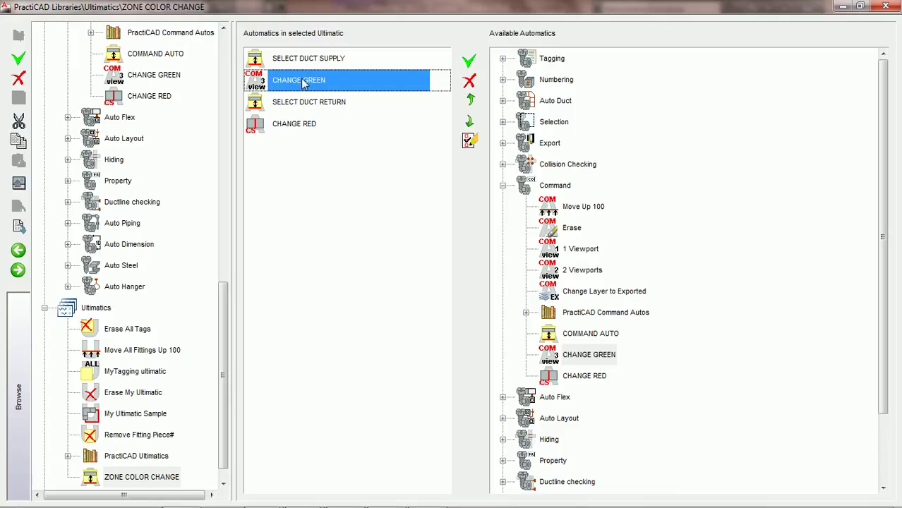
pyautogui.click(471, 141)
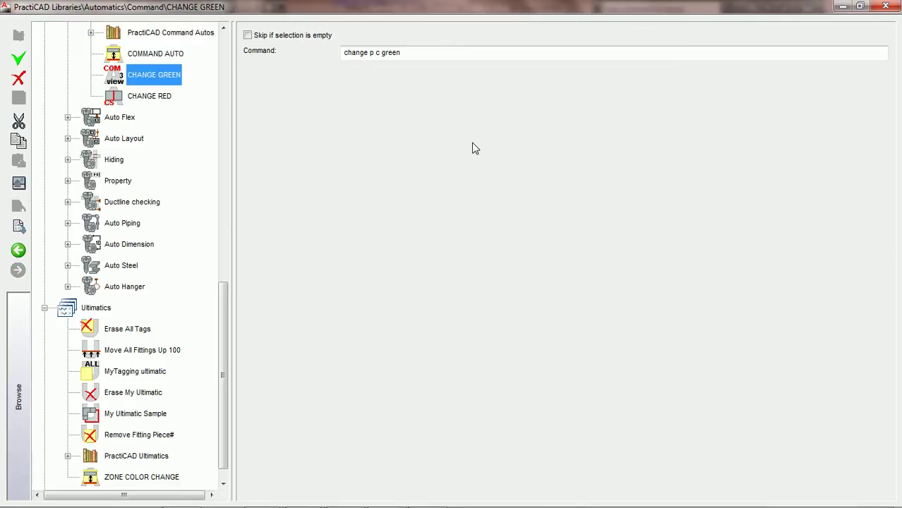
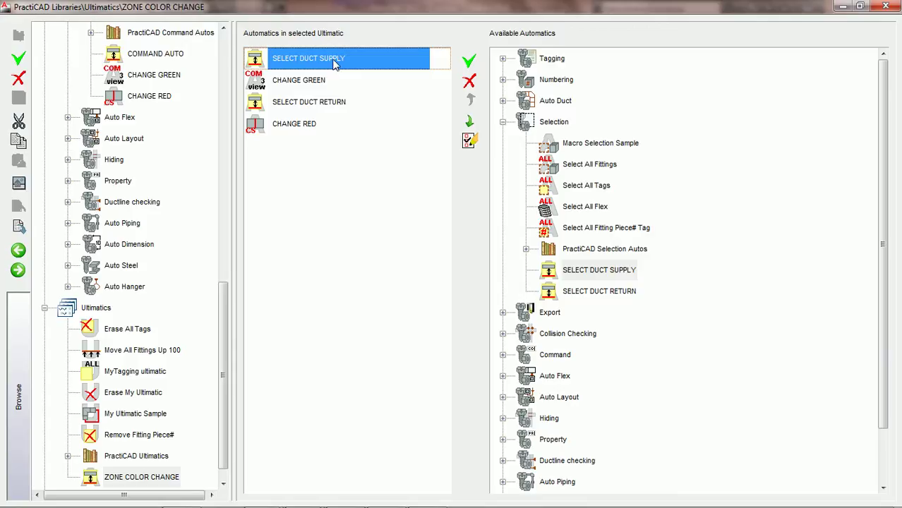
pyautogui.click(316, 85)
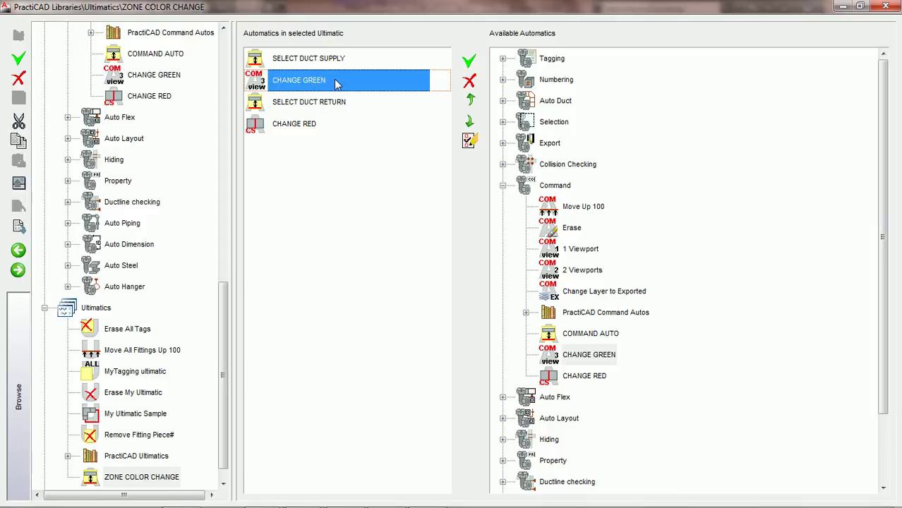
pyautogui.click(311, 106)
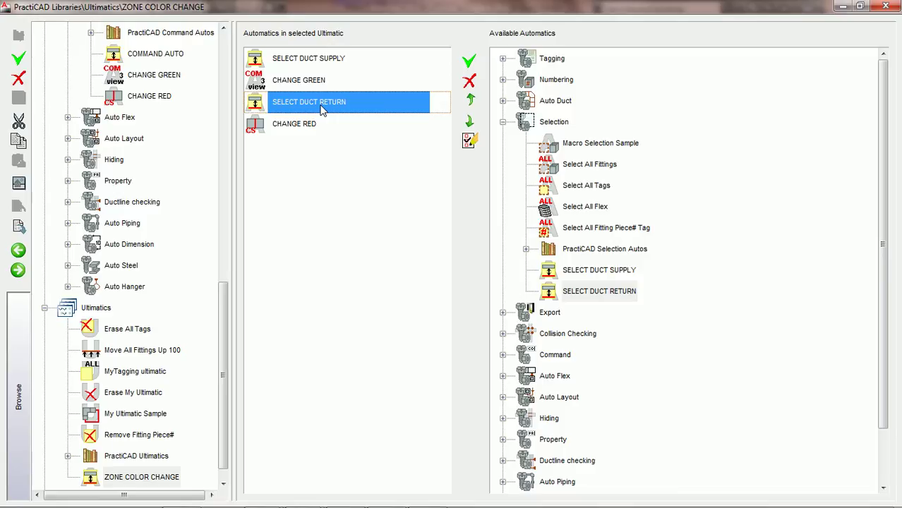
pyautogui.click(293, 126)
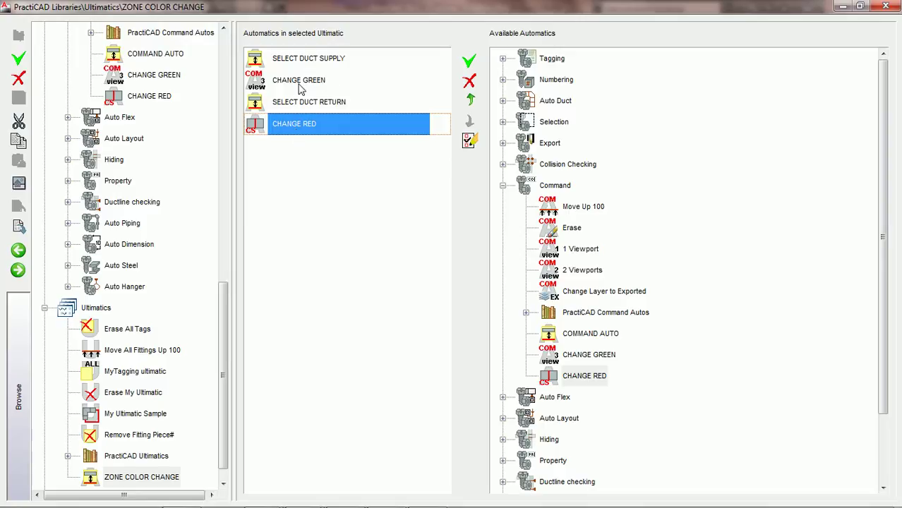
pyautogui.click(886, 7)
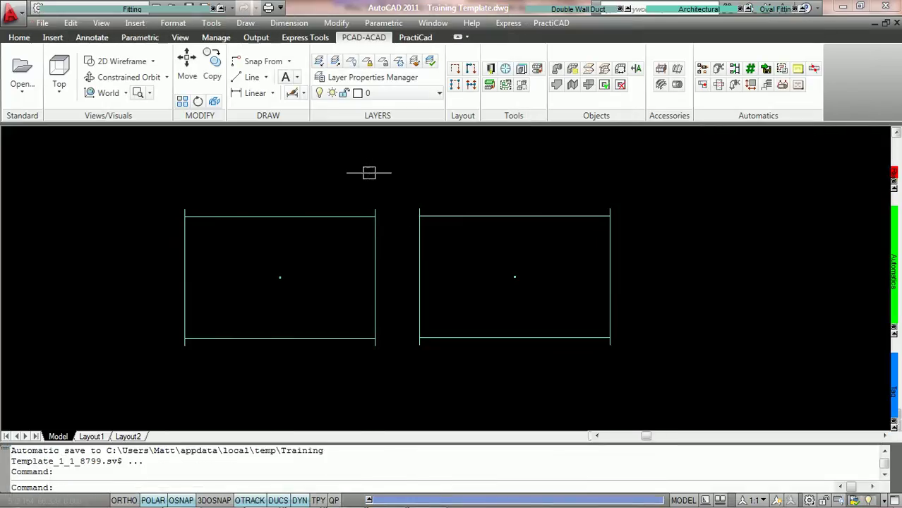
# Check the zone assigned to each of the two duct fittings in the drawing.
pyautogui.click(332, 215)
pyautogui.moveTo(406, 13)
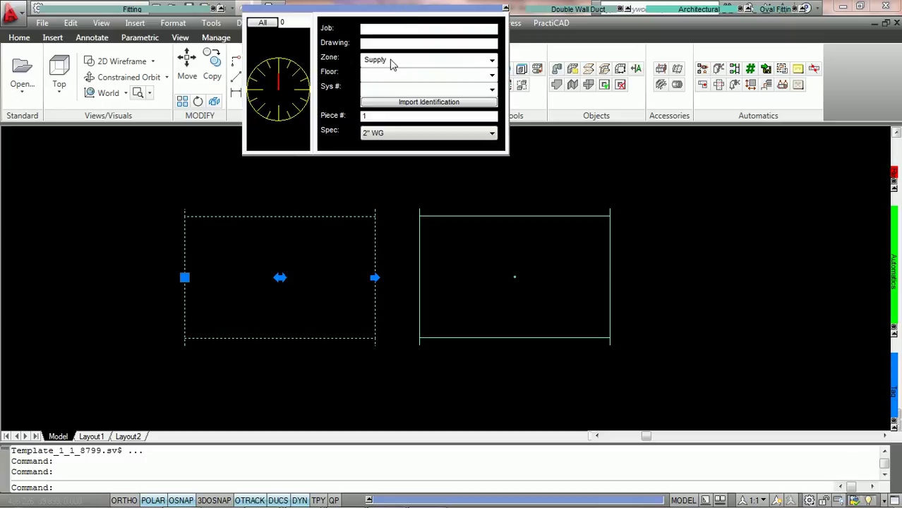
pyautogui.press('Escape')
pyautogui.click(469, 216)
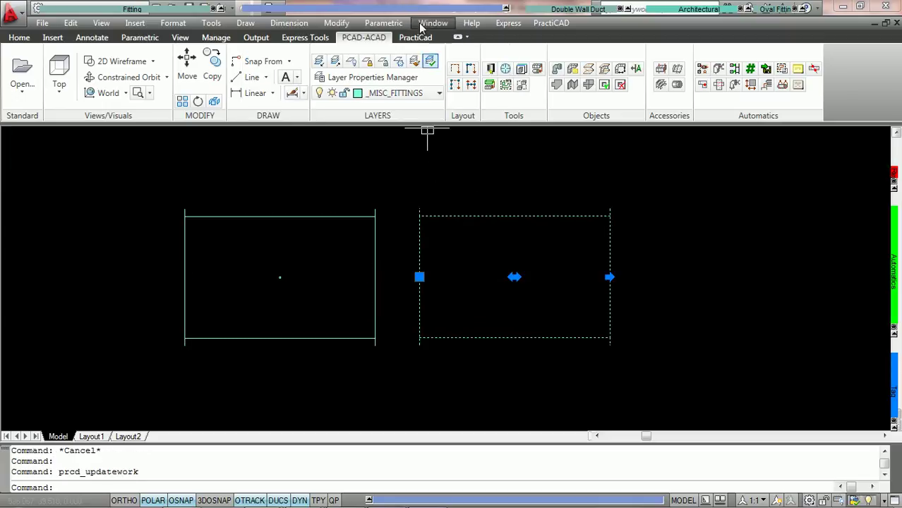
pyautogui.moveTo(399, 7)
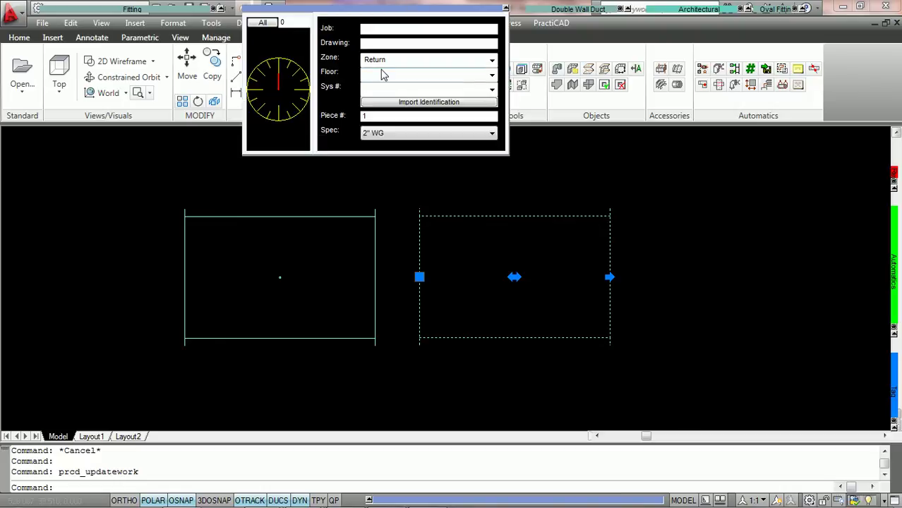
pyautogui.press('Escape')
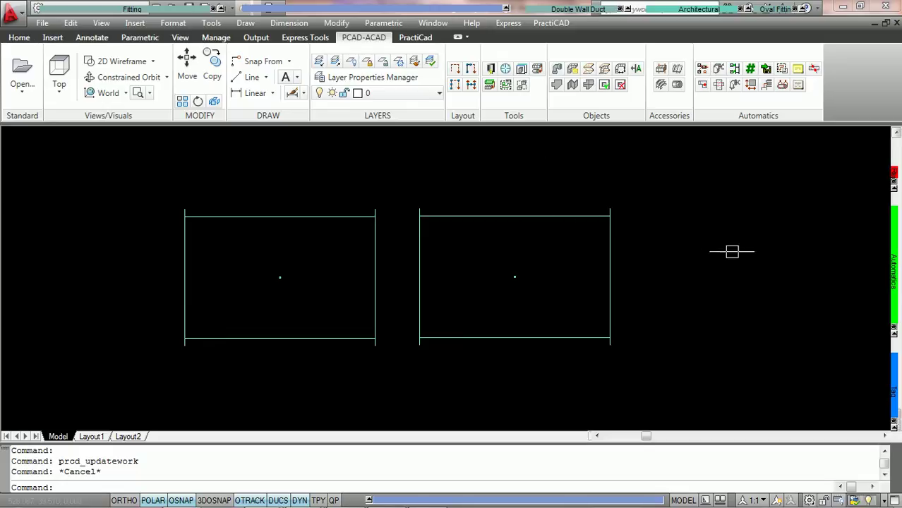
# Run the ZONE COLOR CHANGE ultimatic on the drawing and inspect the colors of both ducts.
pyautogui.moveTo(894, 275)
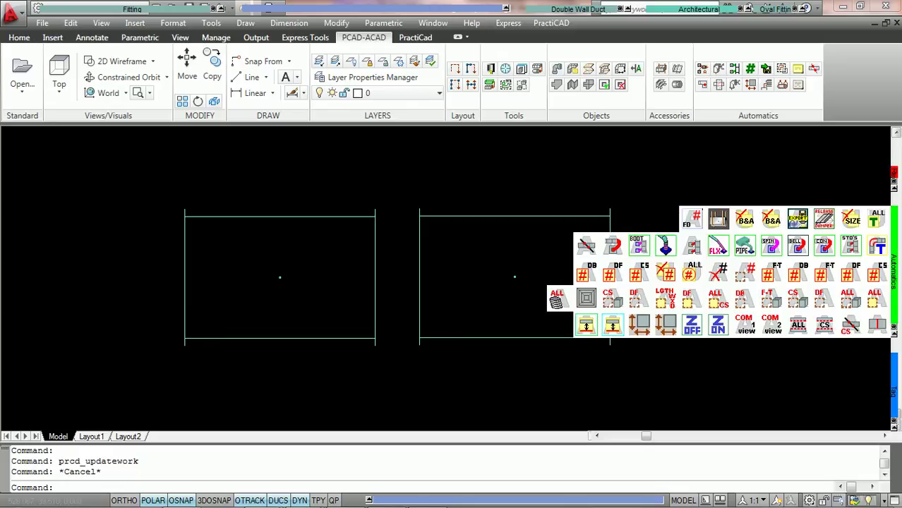
pyautogui.click(586, 326)
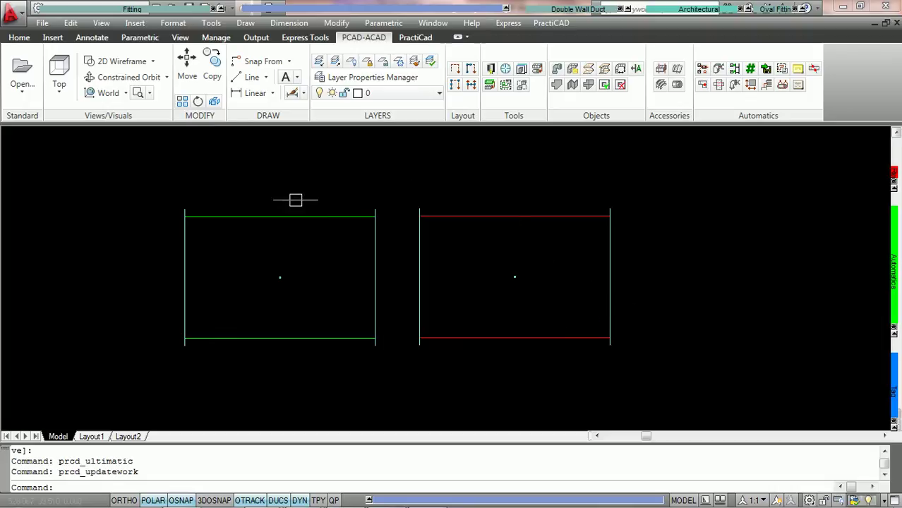
pyautogui.moveTo(294, 211)
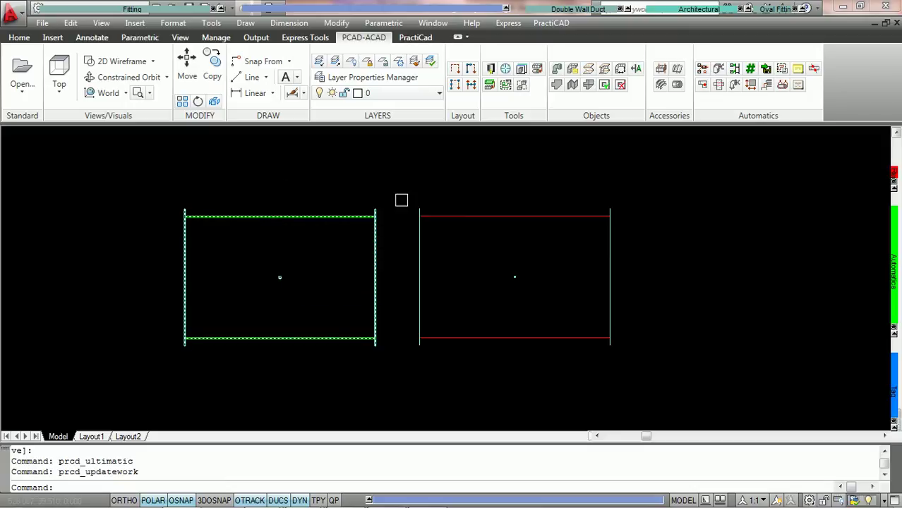
pyautogui.moveTo(484, 214)
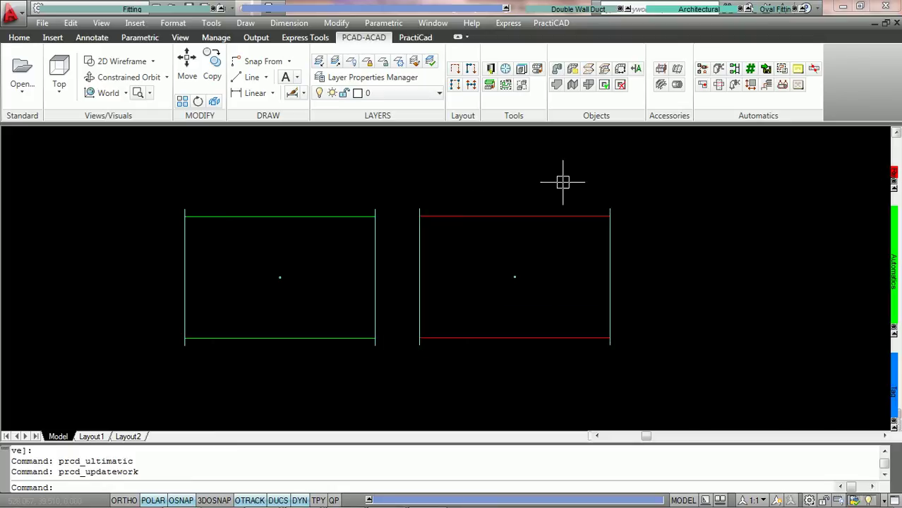
pyautogui.moveTo(530, 215)
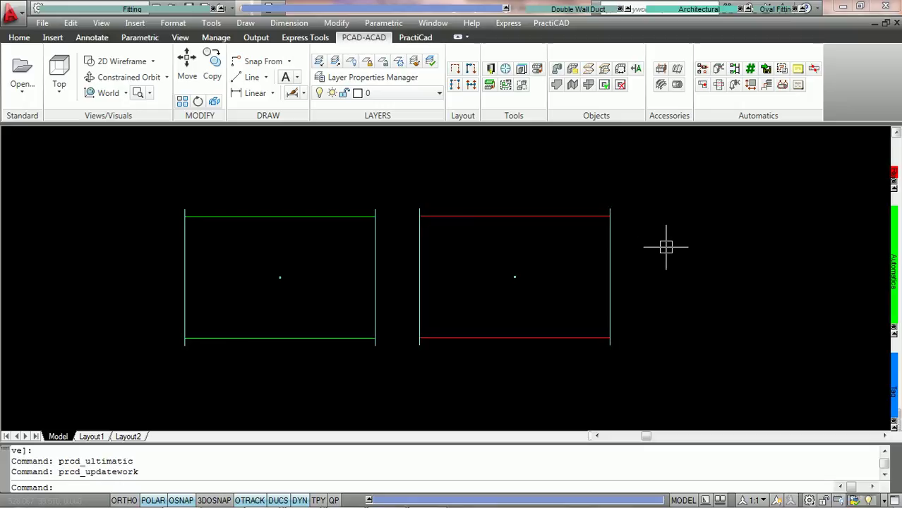
# Undo the zone color changes on both ducts.
pyautogui.hotkey('ctrl', 'z')
pyautogui.hotkey('ctrl', 'z')
pyautogui.hotkey('ctrl', 'z')
pyautogui.hotkey('ctrl', 'z')
pyautogui.hotkey('ctrl', 'z')
pyautogui.hotkey('ctrl', 'z')
pyautogui.hotkey('ctrl', 'z')
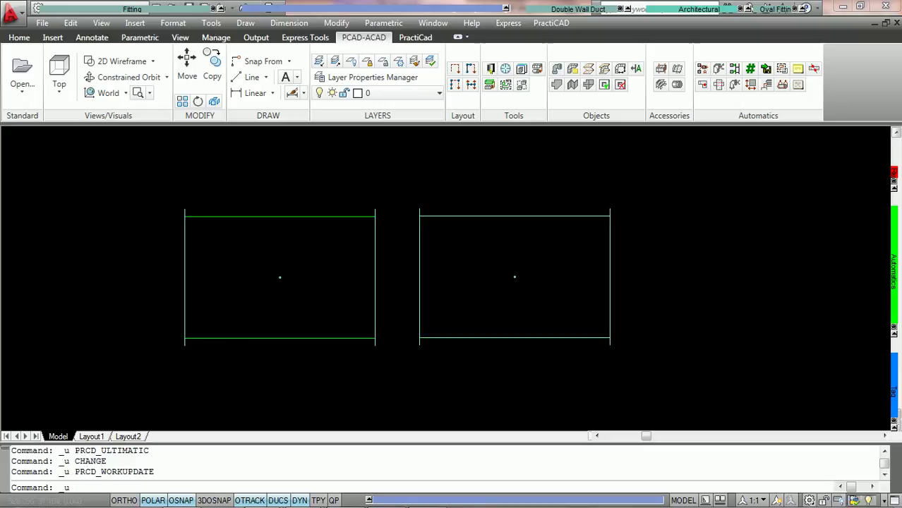
pyautogui.hotkey('ctrl', 'z')
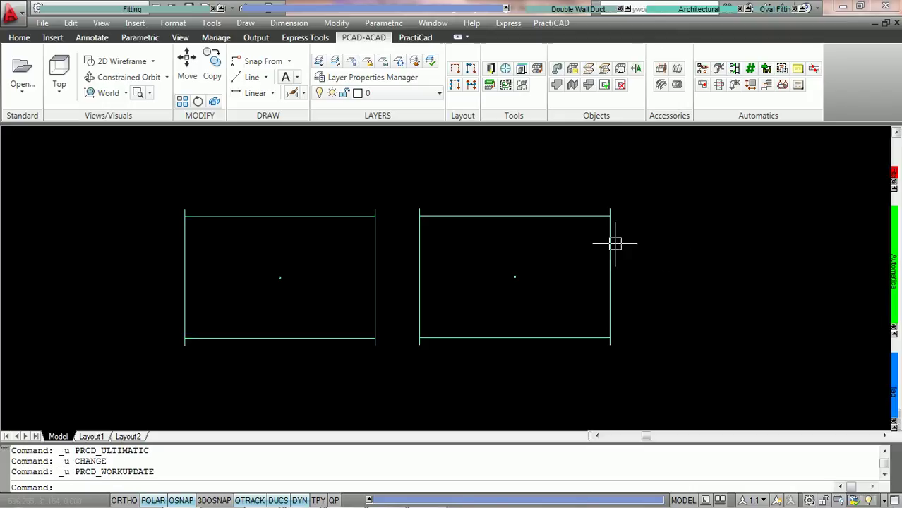
# Delete the Supply zone duct from the drawing.
pyautogui.click(326, 213)
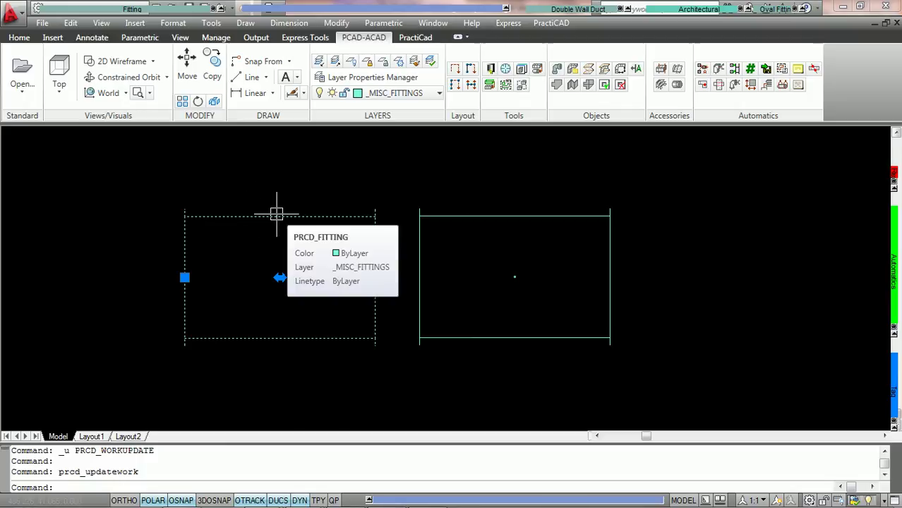
pyautogui.press('Delete')
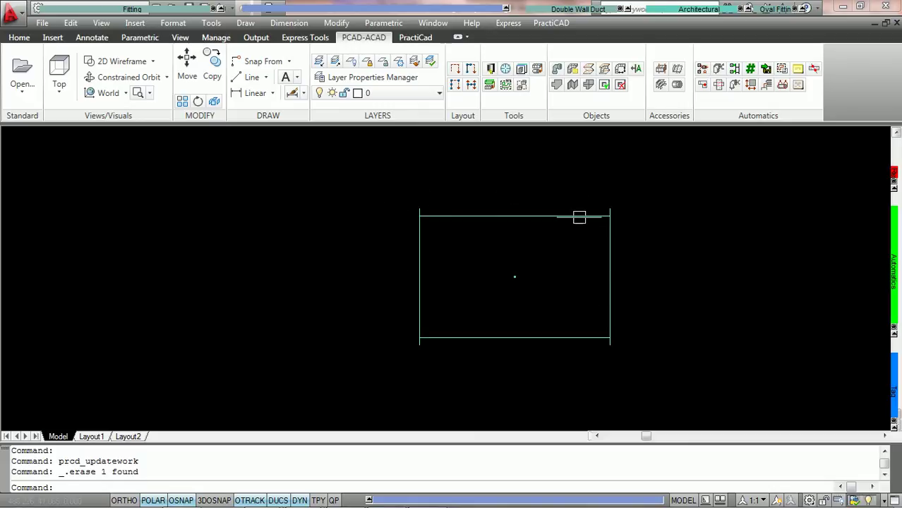
# Try to run the ZONE COLOR CHANGE ultimatic with only the Return zone duct in the drawing.
pyautogui.moveTo(545, 214)
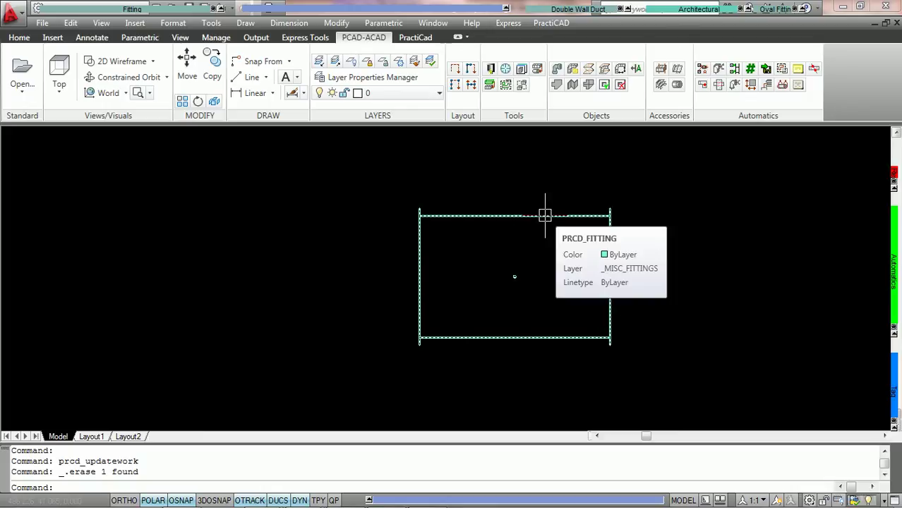
pyautogui.rightClick(684, 245)
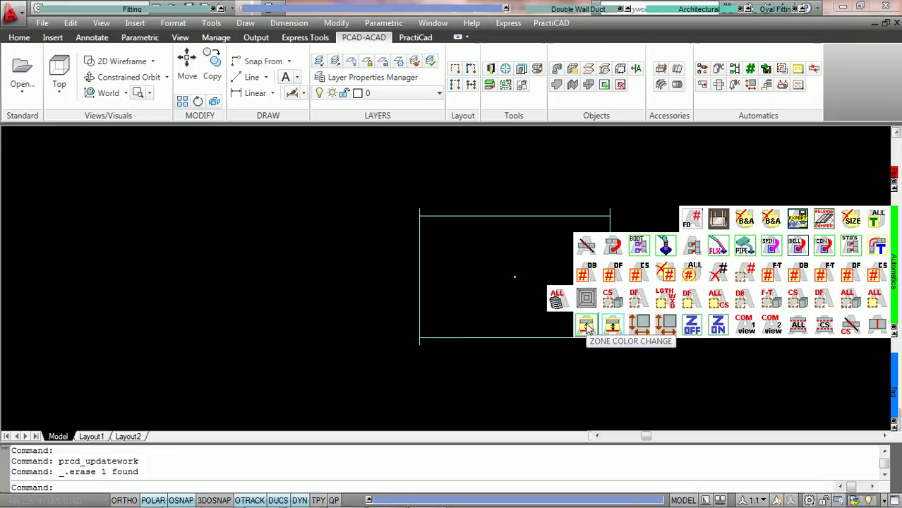
pyautogui.click(586, 326)
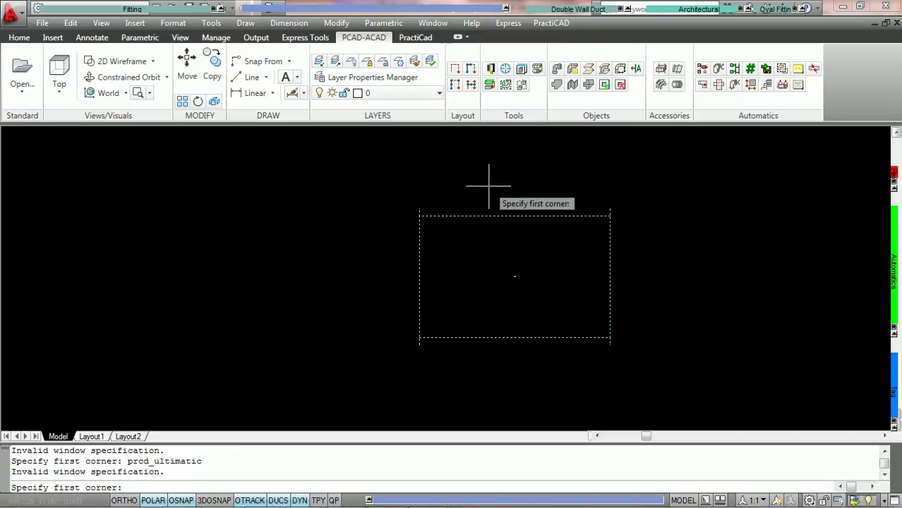
pyautogui.press('Escape')
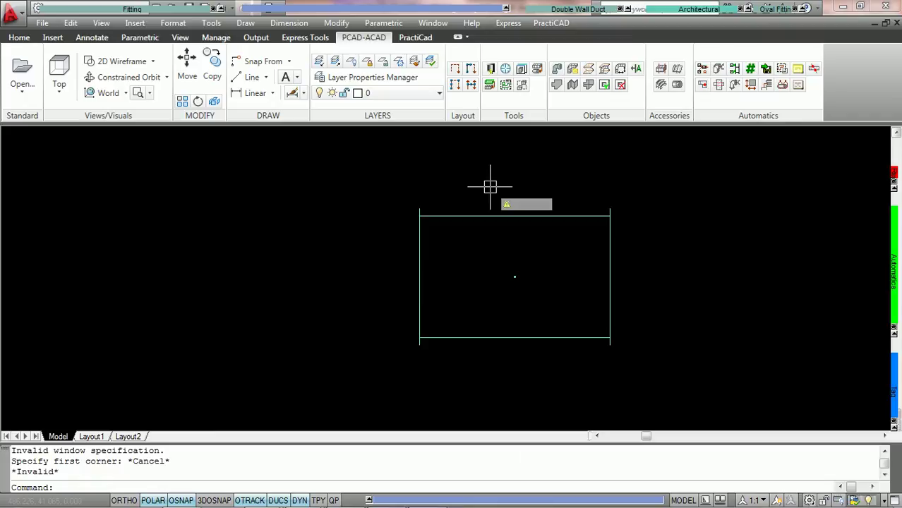
# Enable 'Skip if selection is empty' for the CHANGE GREEN command automatic in the ZONE COLOR CHANGE ultimatic and save it.
pyautogui.click(491, 69)
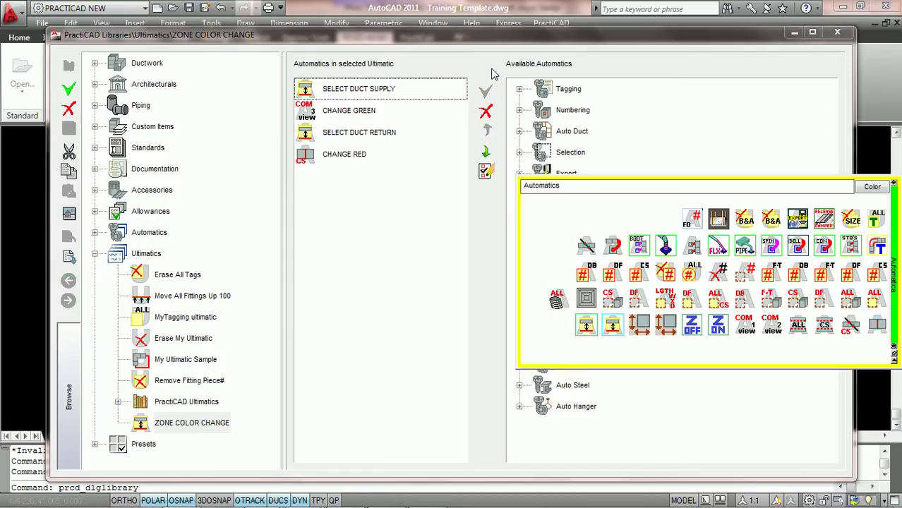
pyautogui.click(349, 115)
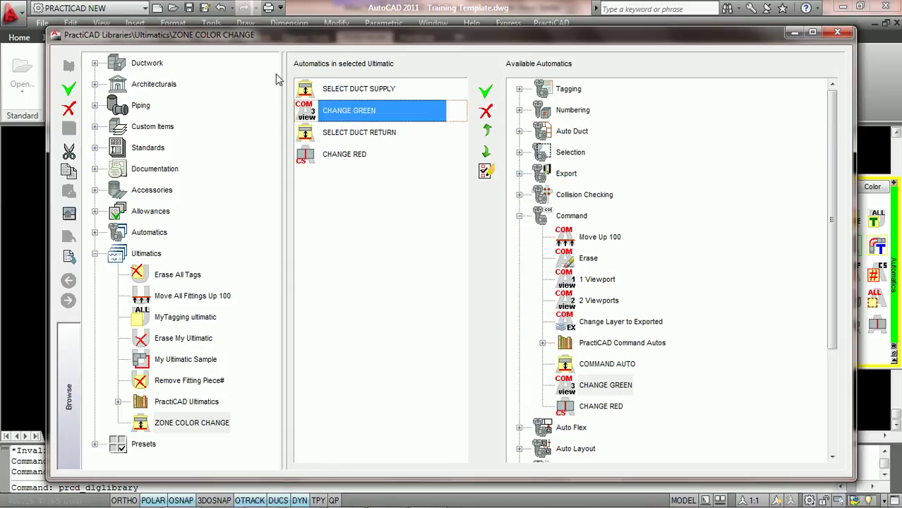
pyautogui.click(486, 171)
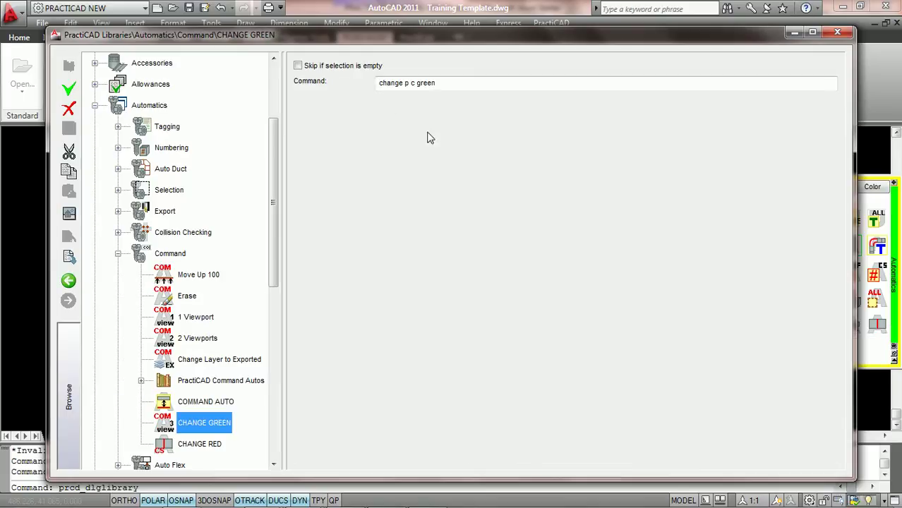
pyautogui.click(298, 66)
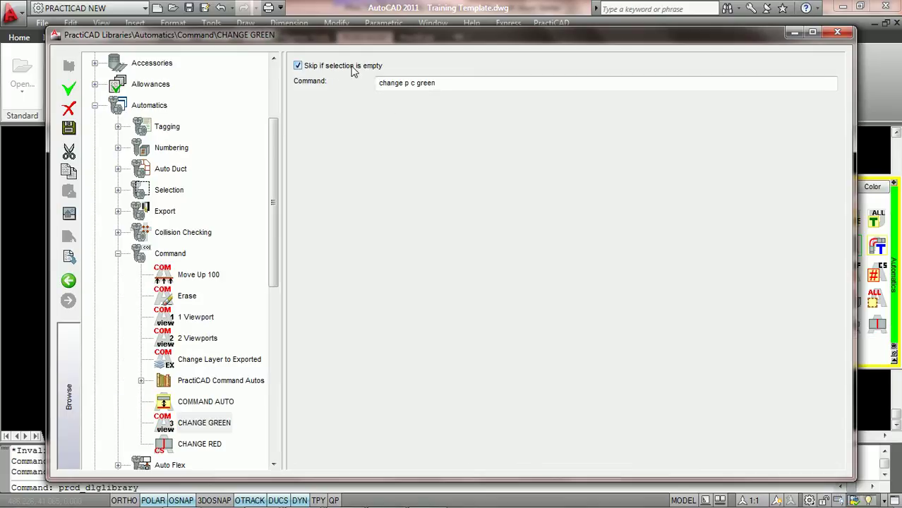
pyautogui.click(68, 128)
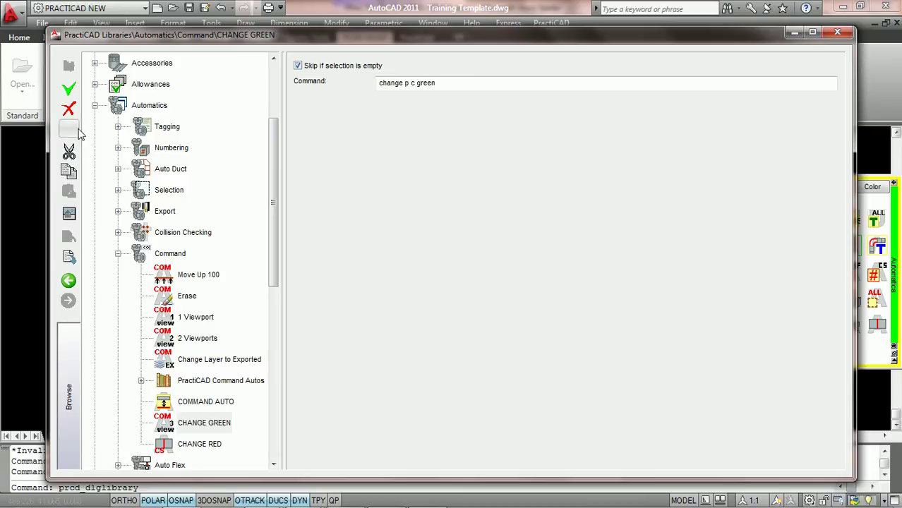
# Enable 'Skip if selection is empty' for the ultimatic's CHANGE RED command automatic, save it and close the library.
pyautogui.click(68, 281)
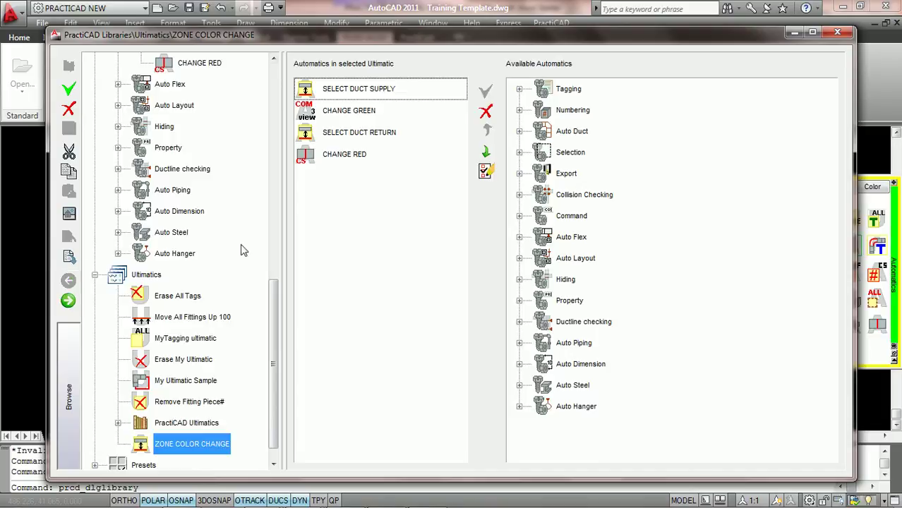
pyautogui.click(351, 161)
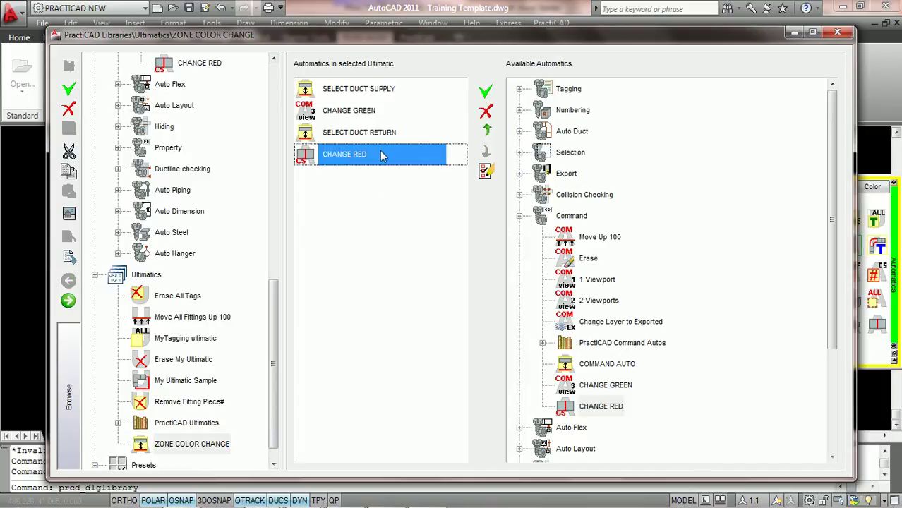
pyautogui.click(485, 173)
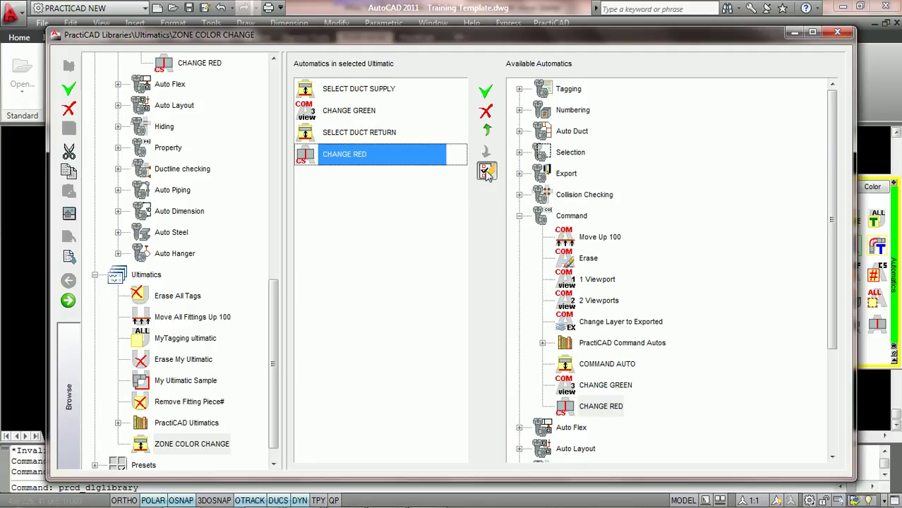
pyautogui.click(298, 66)
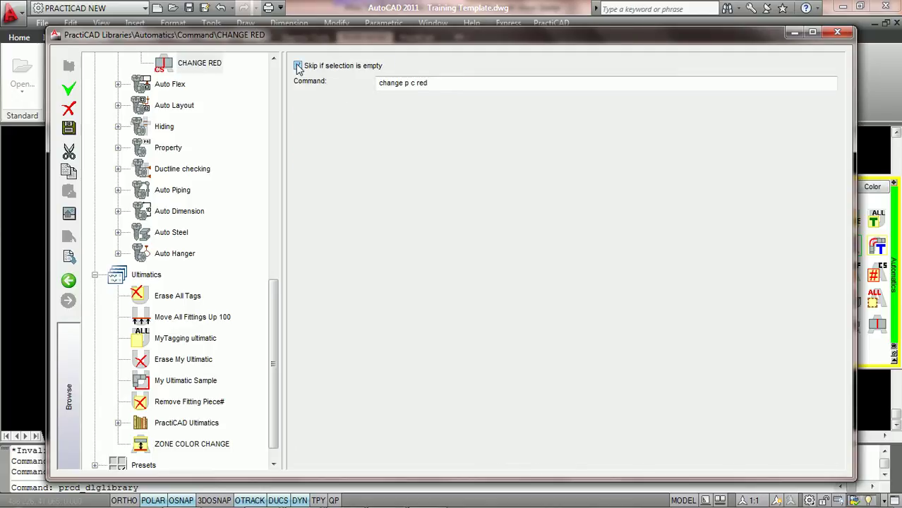
pyautogui.click(69, 132)
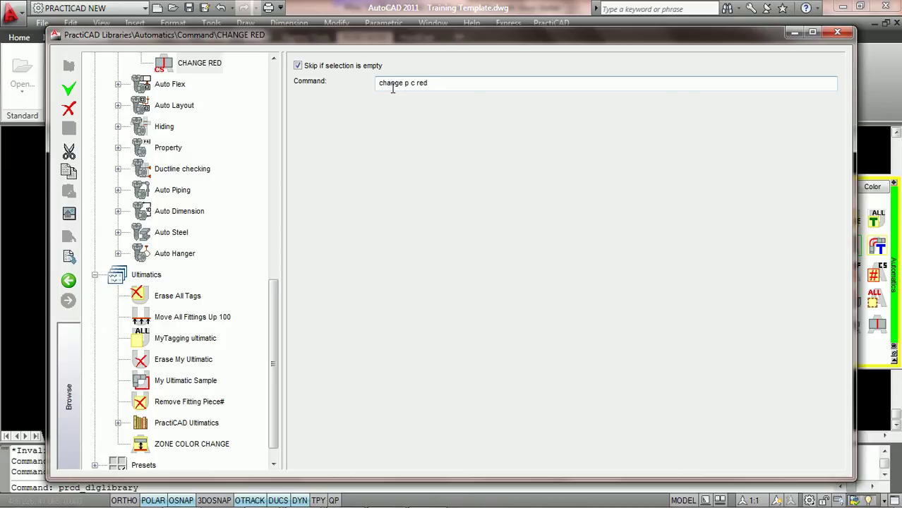
pyautogui.click(69, 282)
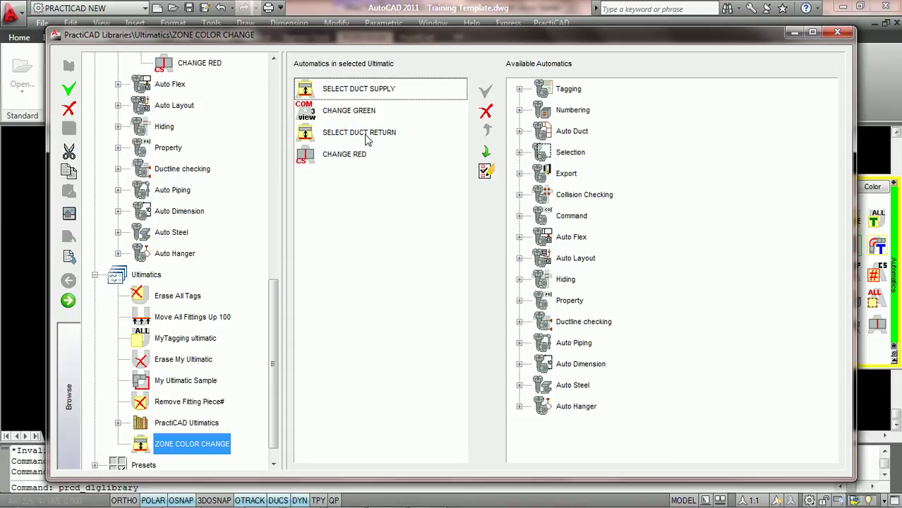
pyautogui.click(838, 32)
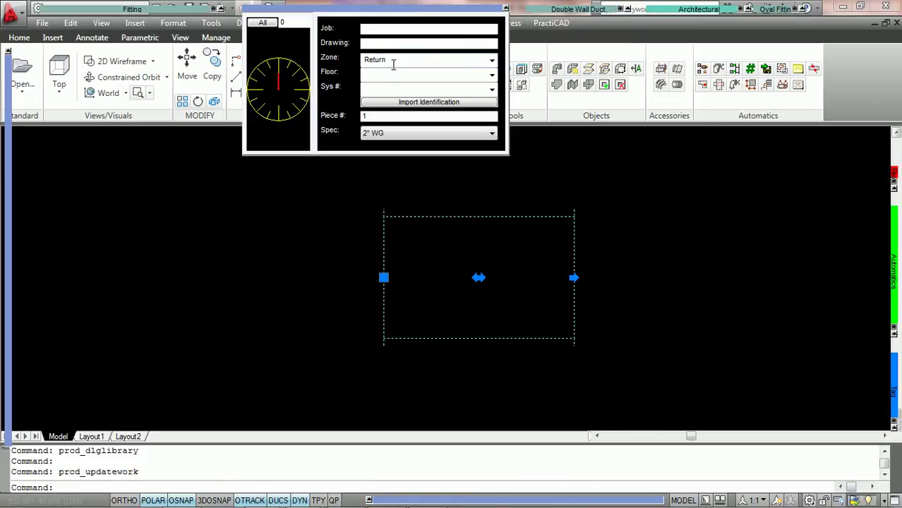
# Run the ZONE COLOR CHANGE ultimatic again on the remaining Return zone duct and inspect its color.
pyautogui.moveTo(881, 307)
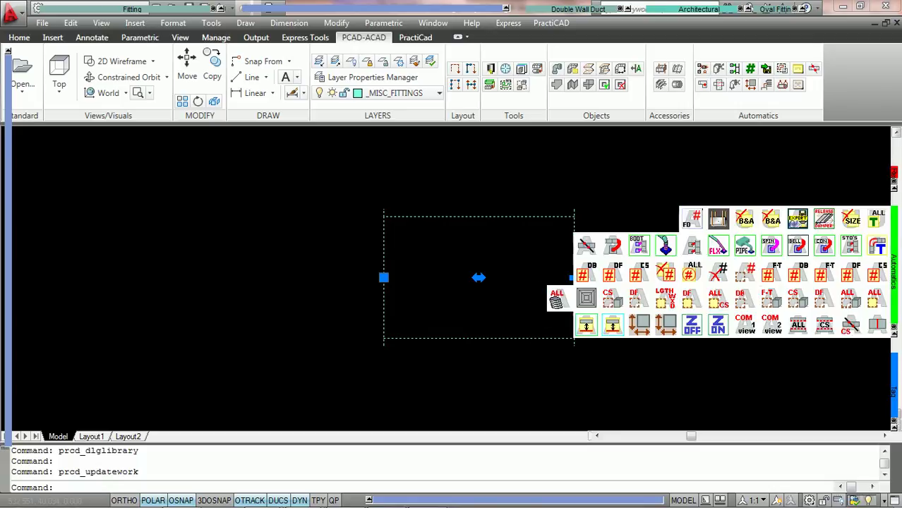
pyautogui.click(586, 326)
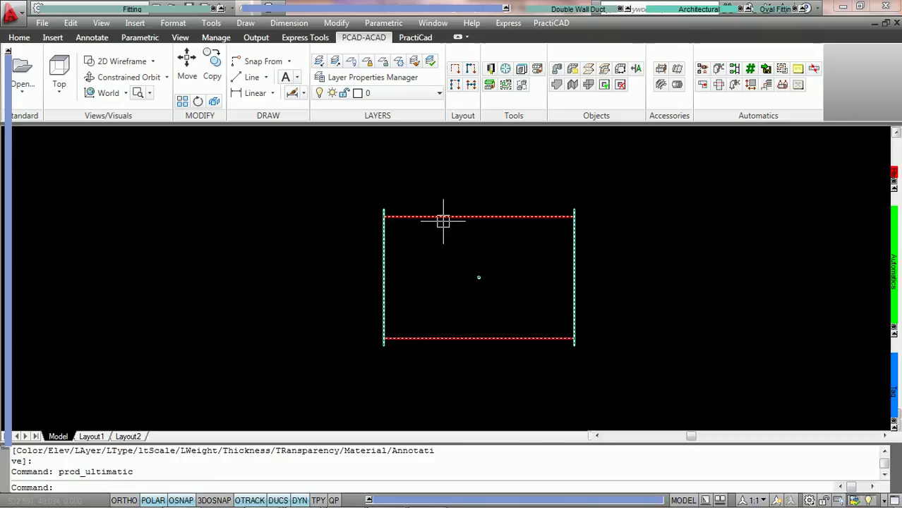
pyautogui.moveTo(443, 222)
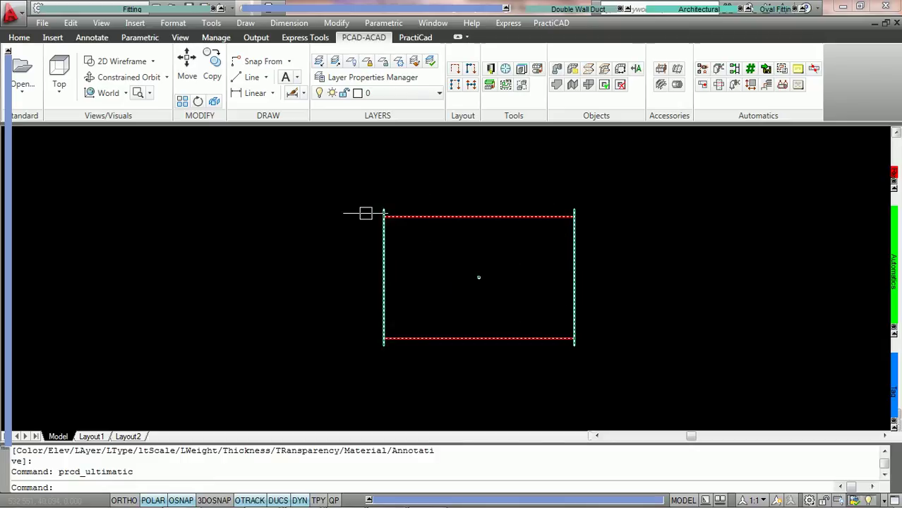